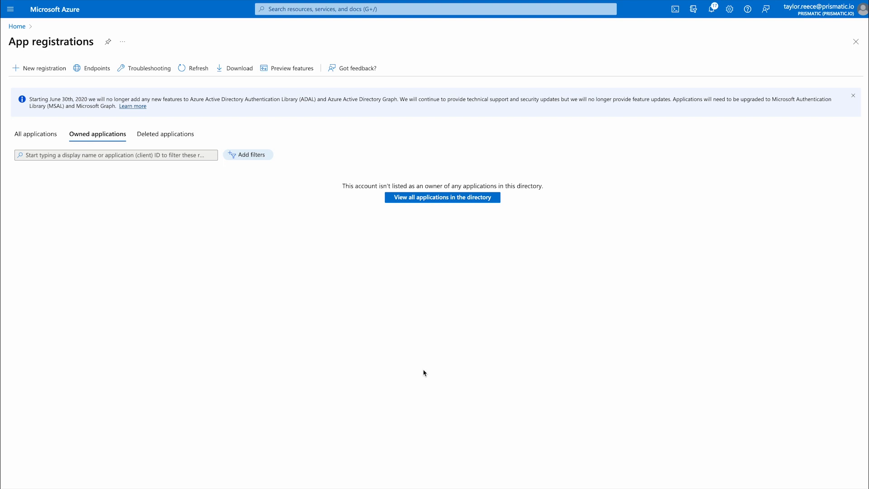
# Step: Start a new app registration named Acme Corp that supports accounts in any organizational directory (Multitenant)
pyautogui.click(52, 70)
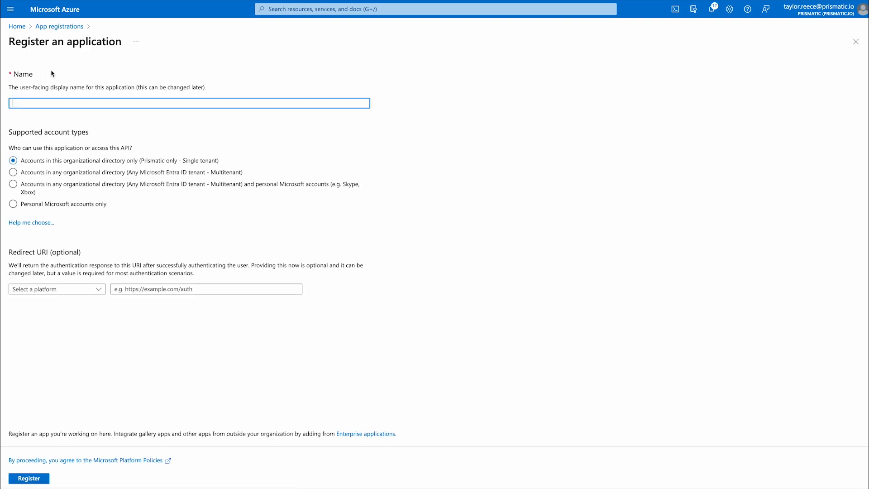
pyautogui.write('Acme Corp')
pyautogui.click(141, 178)
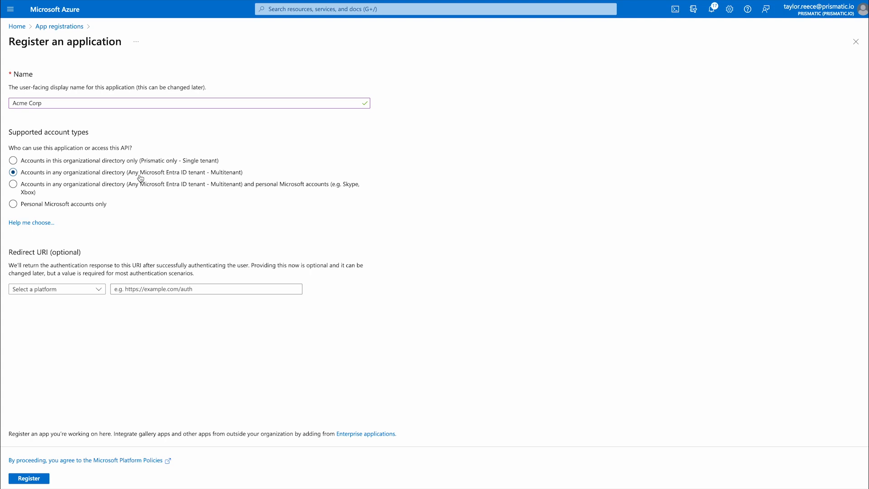
pyautogui.click(86, 291)
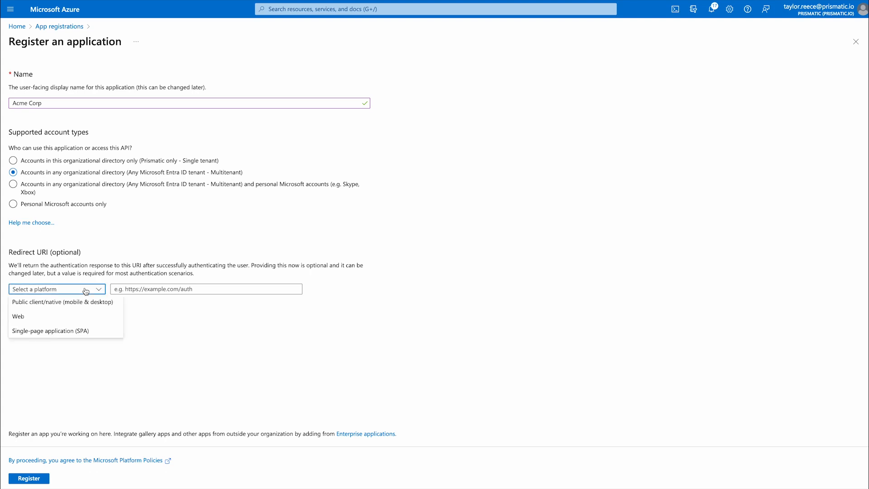
pyautogui.click(76, 316)
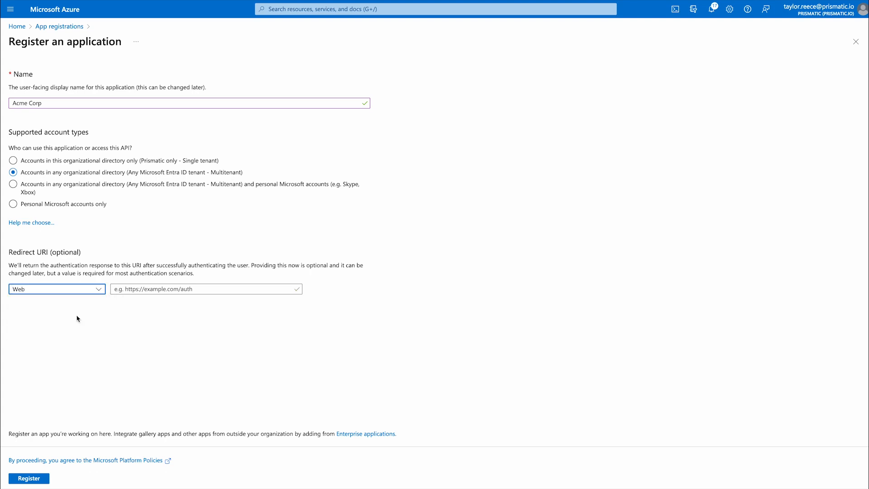
pyautogui.click(135, 289)
pyautogui.write('https://oauth2.prismatic.io/callback')
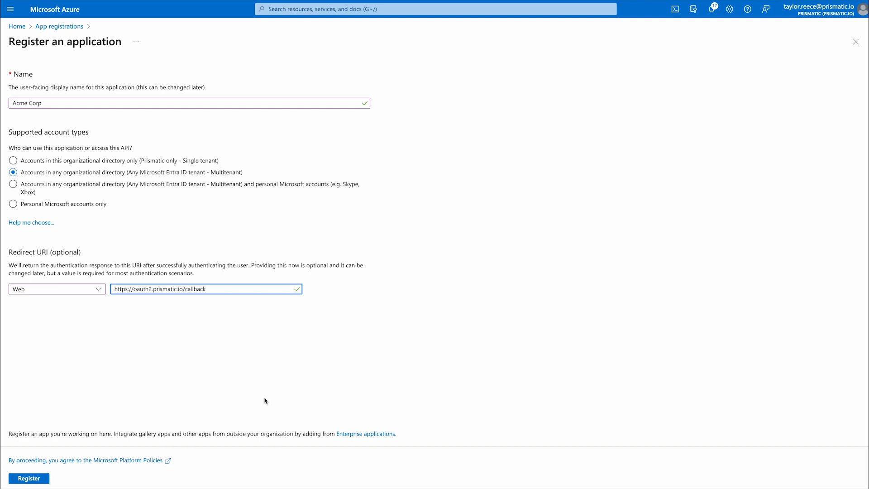
# Step: Check the regional callback URLs in the Prismatic docs, then return to Azure and register the application
pyautogui.hotkey('ctrl', 'Tab')
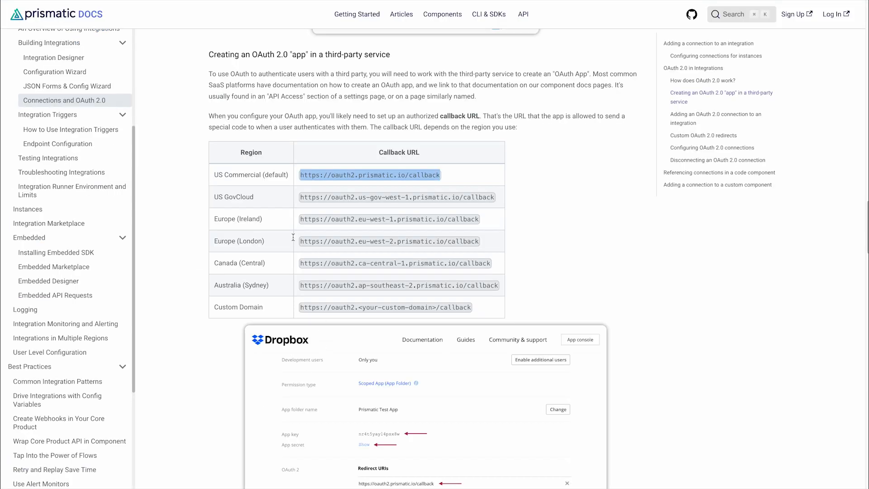
pyautogui.click(271, 218)
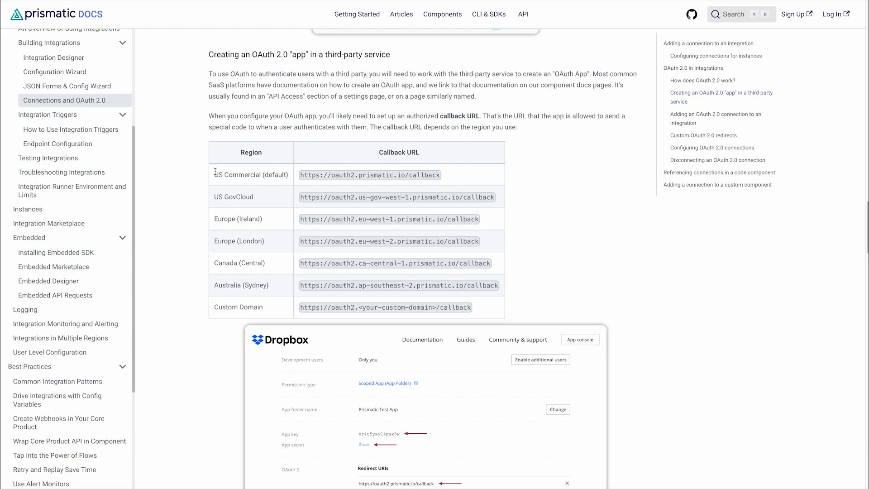
pyautogui.hotkey('ctrl', 'Tab')
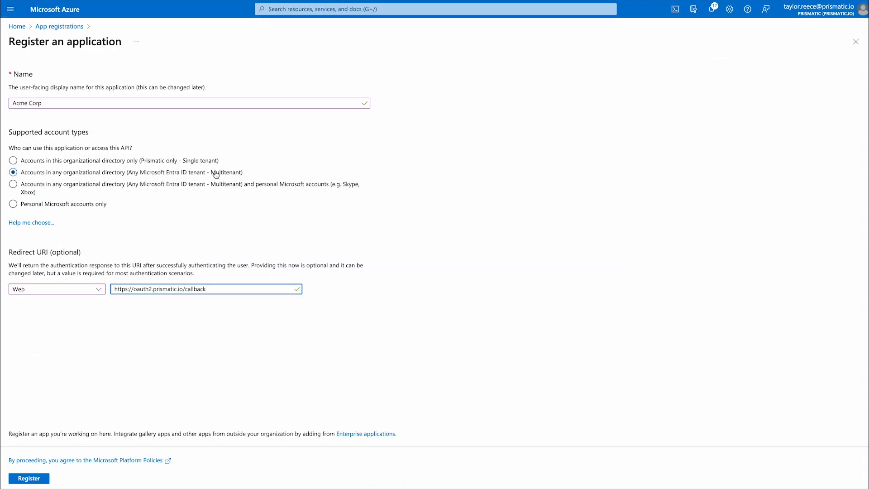
pyautogui.click(46, 479)
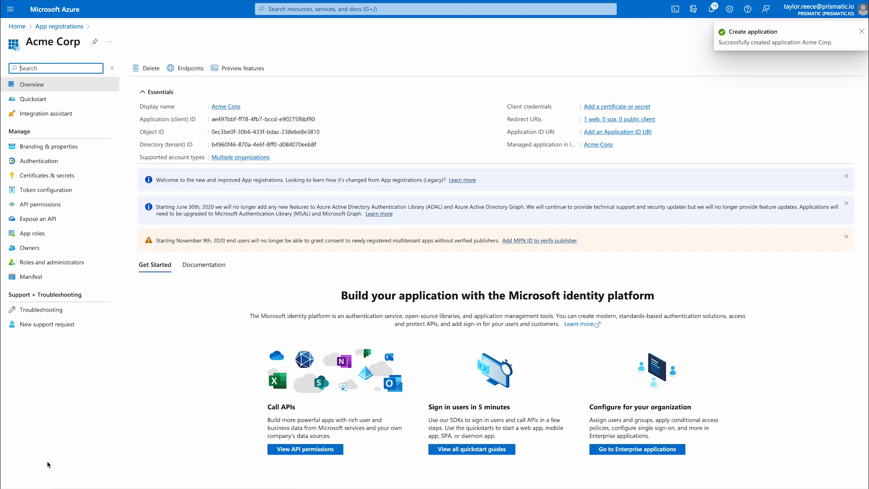
# Step: Add a client secret described as "My client secret" that expires after 730 days (24 months)
pyautogui.click(66, 175)
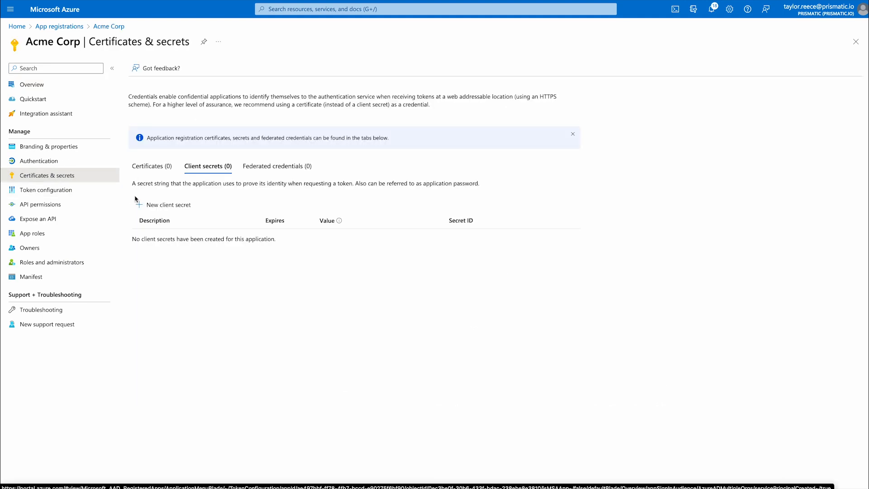
pyautogui.click(174, 207)
pyautogui.write('My client secret')
pyautogui.click(784, 76)
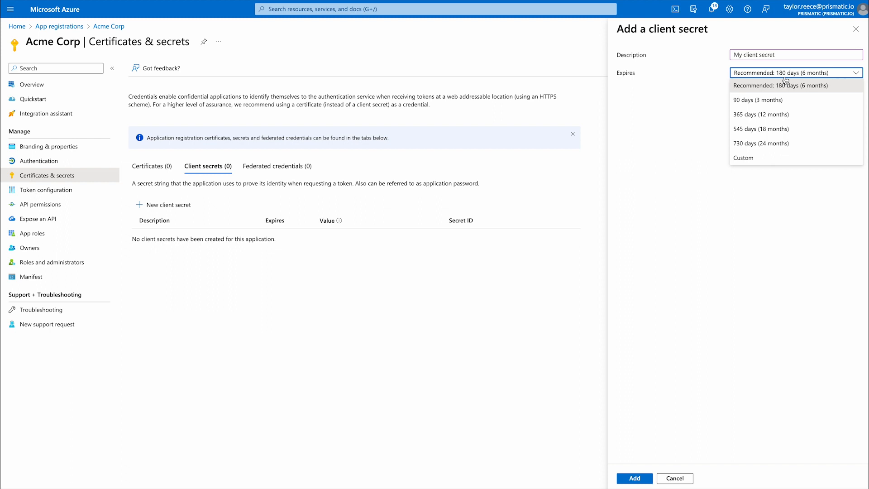
pyautogui.click(747, 144)
pyautogui.click(635, 478)
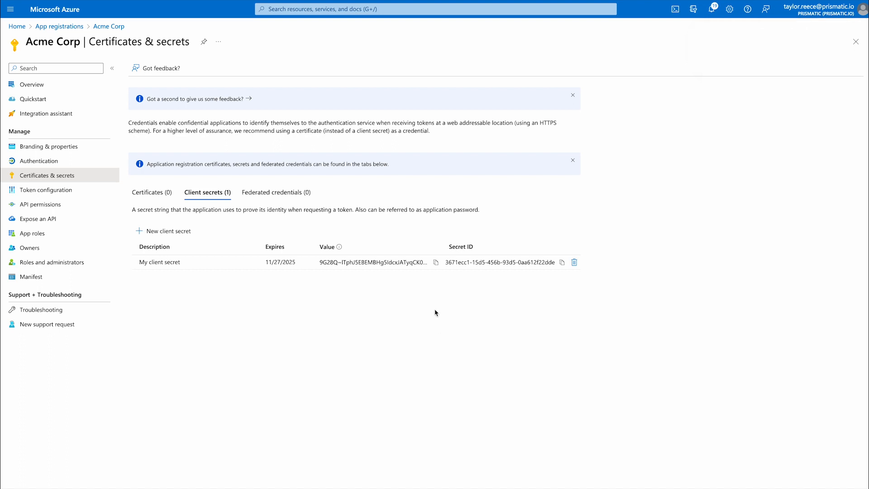
# Step: Copy the new client secret's value and the application (client) ID from the overview
pyautogui.click(435, 263)
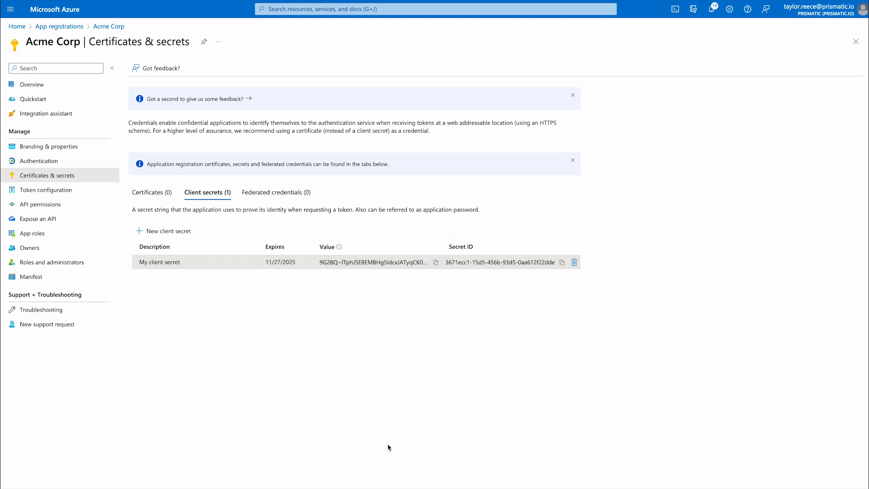
pyautogui.click(78, 86)
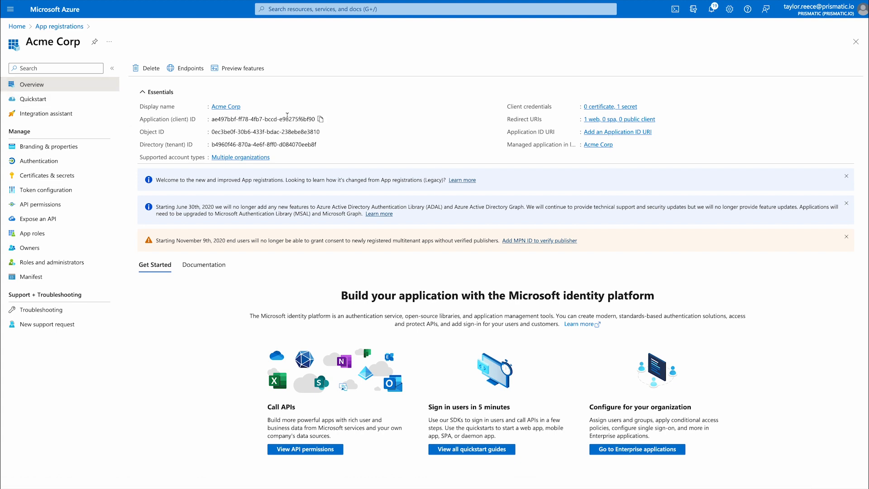
pyautogui.click(320, 120)
pyautogui.click(92, 150)
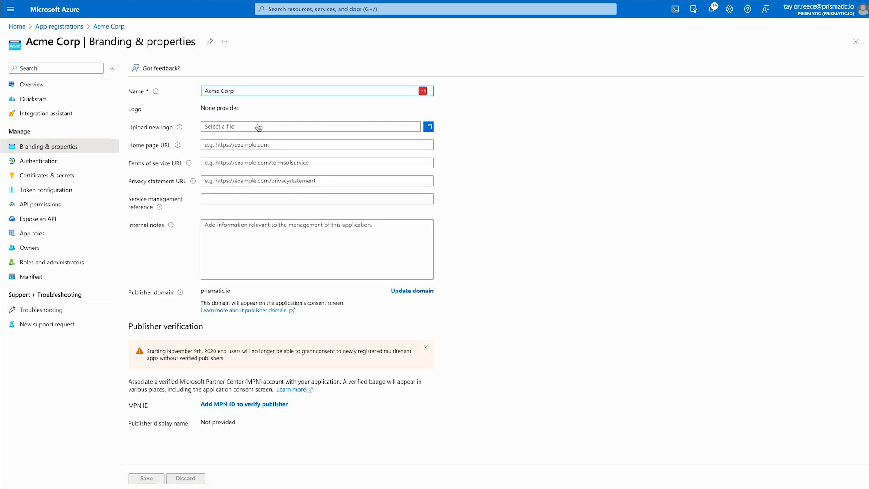
pyautogui.click(252, 139)
pyautogui.write('https:/')
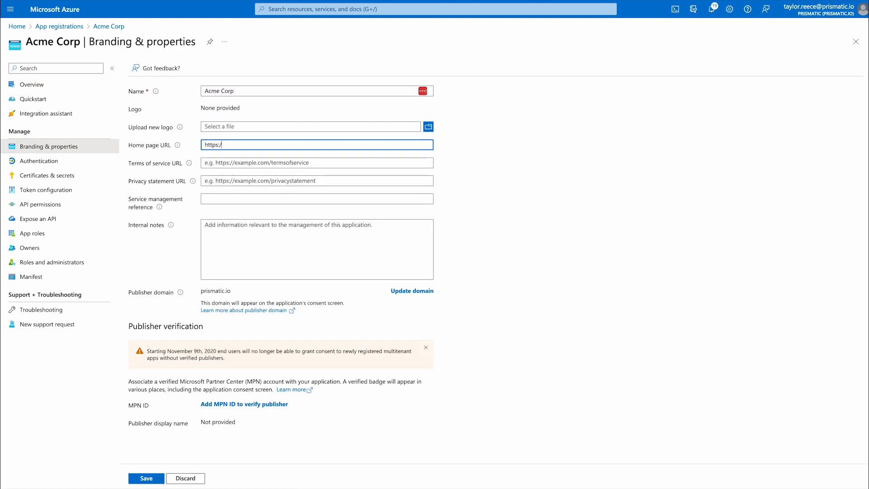
pyautogui.write('/acme.com')
pyautogui.press('Tab')
pyautogui.write('https://a')
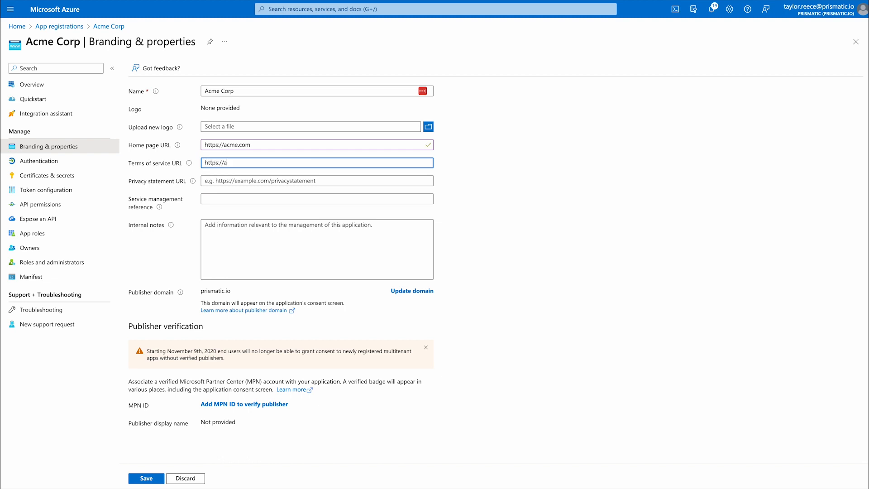
pyautogui.write('cme.com/tos')
pyautogui.press('Tab')
pyautogui.write('https://acme.com/privacy')
pyautogui.press('Tab')
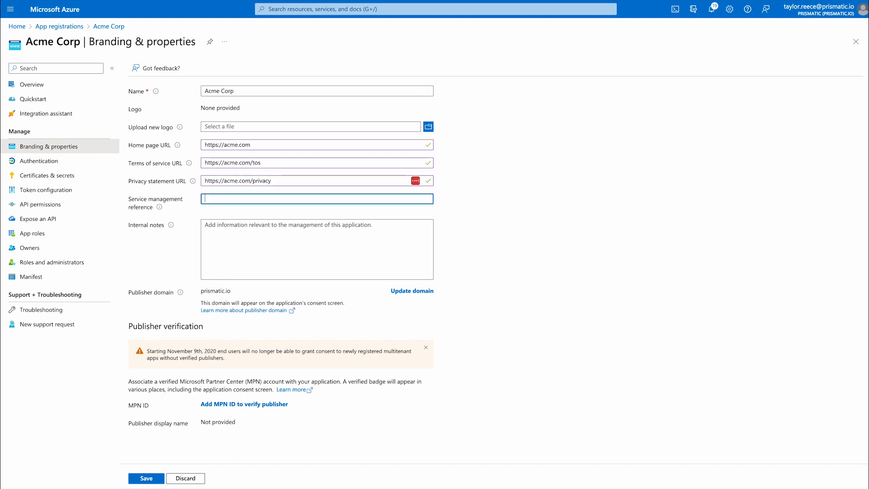
pyautogui.click(141, 479)
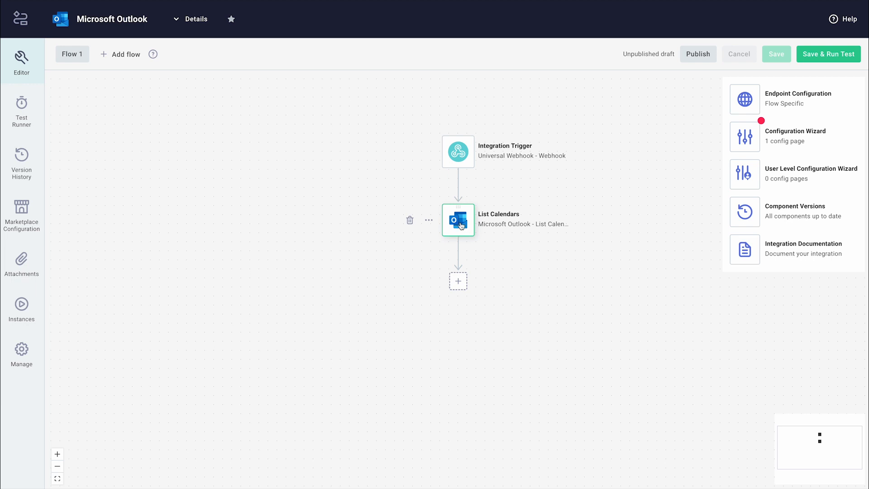
# Step: In Prismatic's Microsoft Outlook integration, edit the Microsoft Outlook Connection and paste the client ID and client secret value from Azure
pyautogui.click(754, 141)
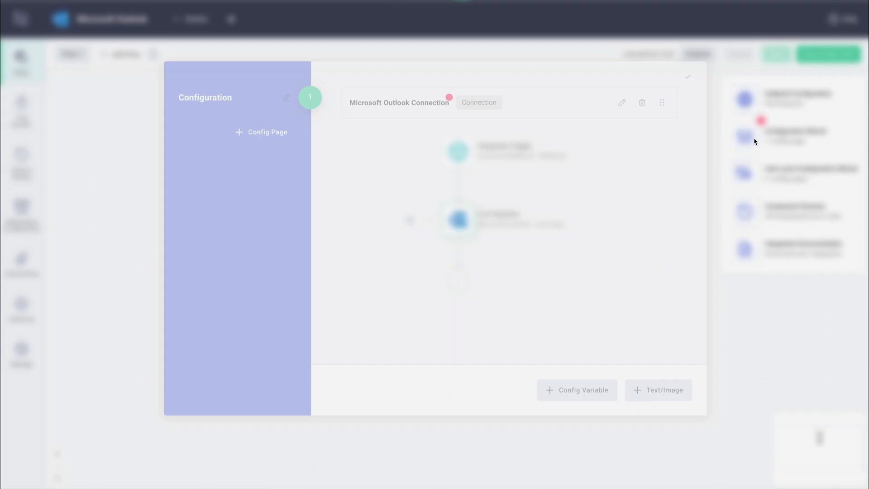
pyautogui.click(625, 109)
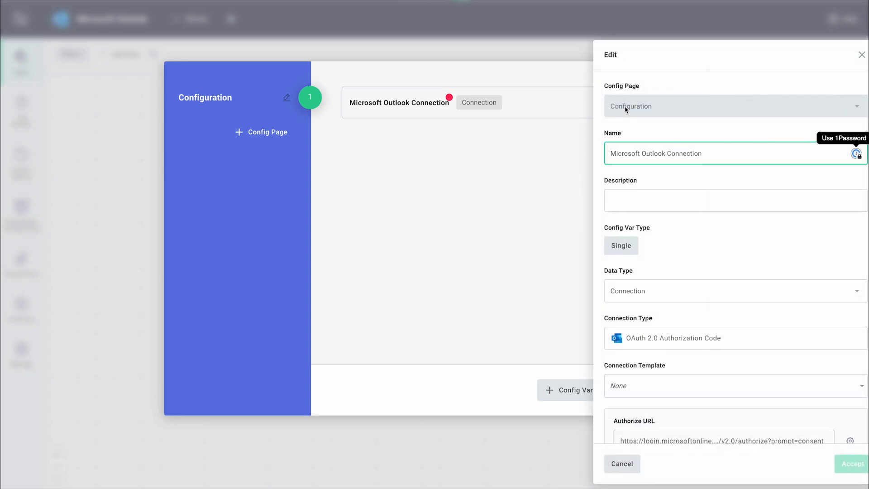
pyautogui.scroll(-5, 735, 249)
pyautogui.scroll(-2, 735, 249)
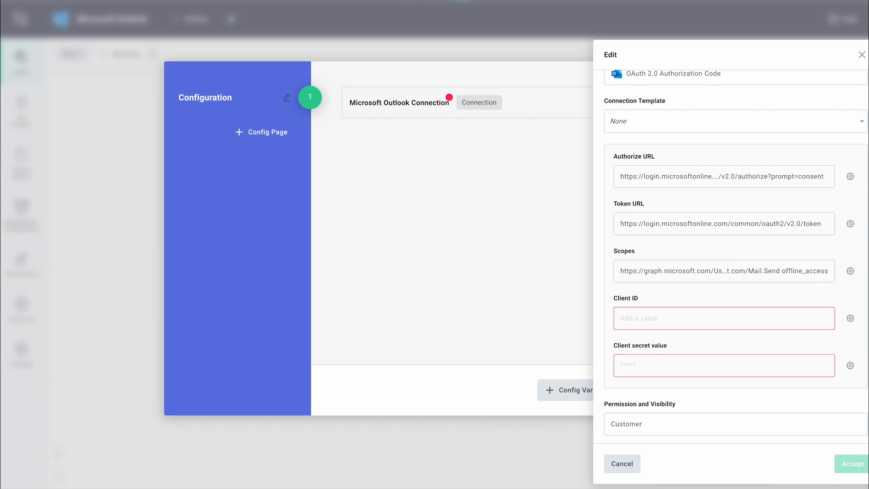
pyautogui.click(729, 324)
pyautogui.hotkey('ctrl', 'v')
pyautogui.press('Return')
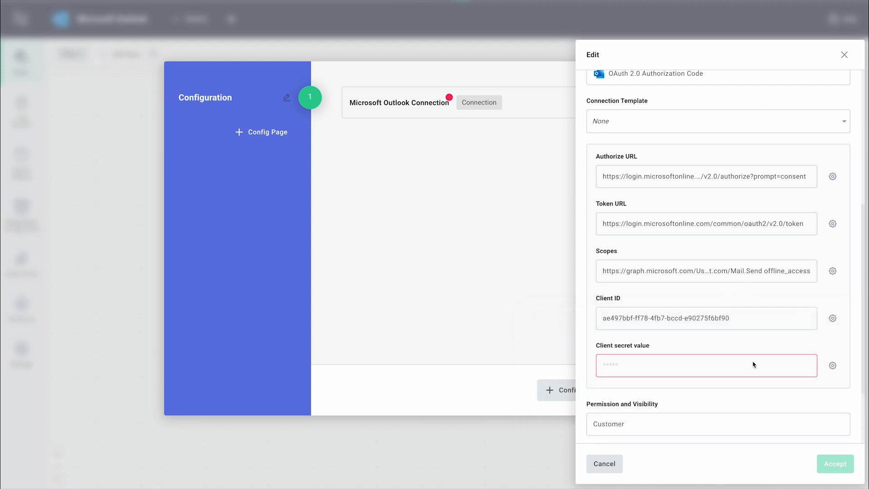
pyautogui.click(744, 369)
pyautogui.hotkey('ctrl', 'v')
pyautogui.press('Return')
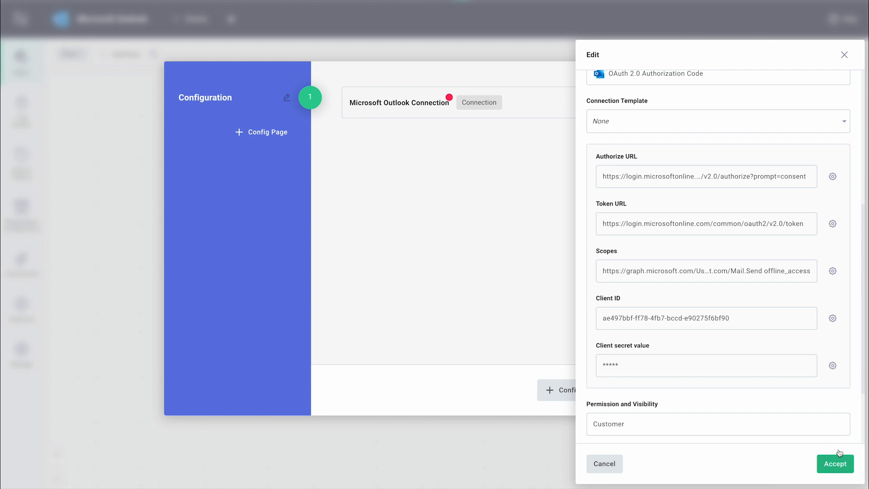
# Step: Examine the connection's scopes, including offline_access, and close the scopes editor
pyautogui.click(770, 272)
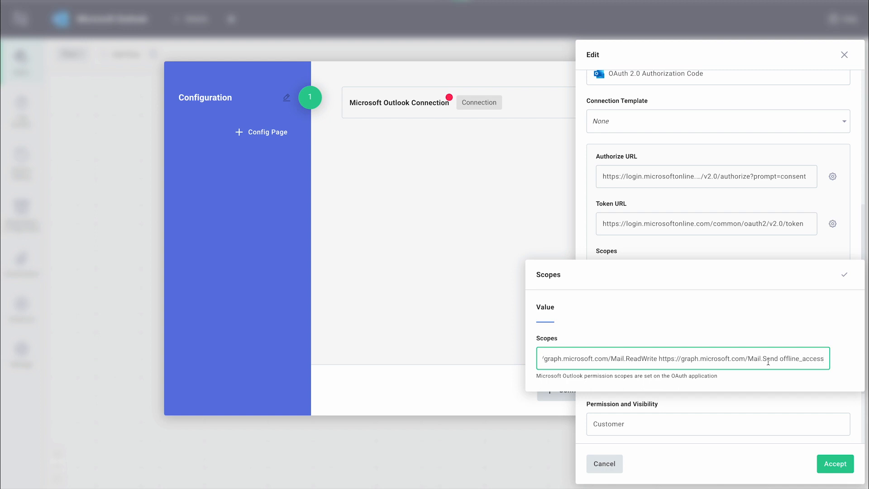
pyautogui.moveTo(781, 361); pyautogui.dragTo(825, 359)
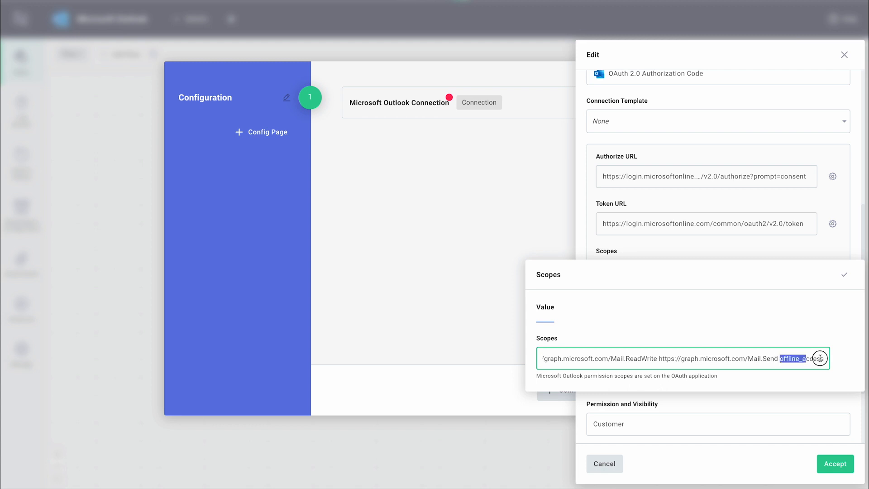
pyautogui.click(779, 359)
pyautogui.click(844, 275)
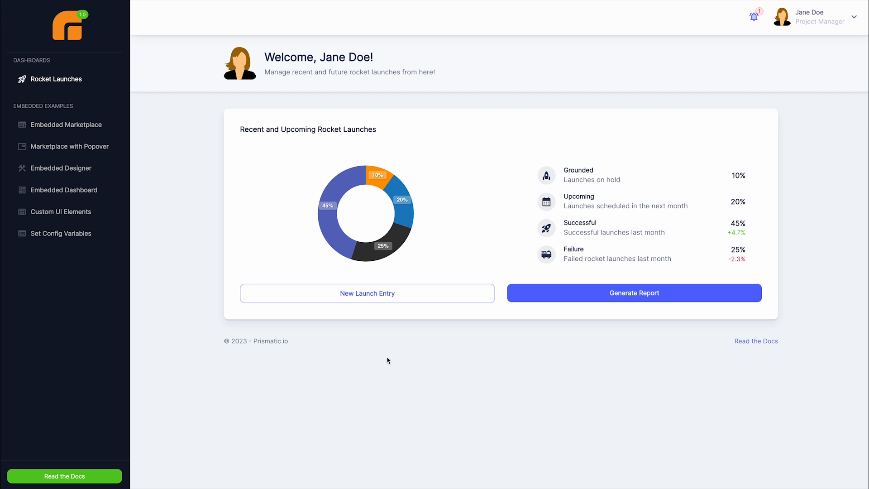
# Step: In the embedded marketplace of the demo app, open the configuration of the Microsoft Outlook integration
pyautogui.click(53, 126)
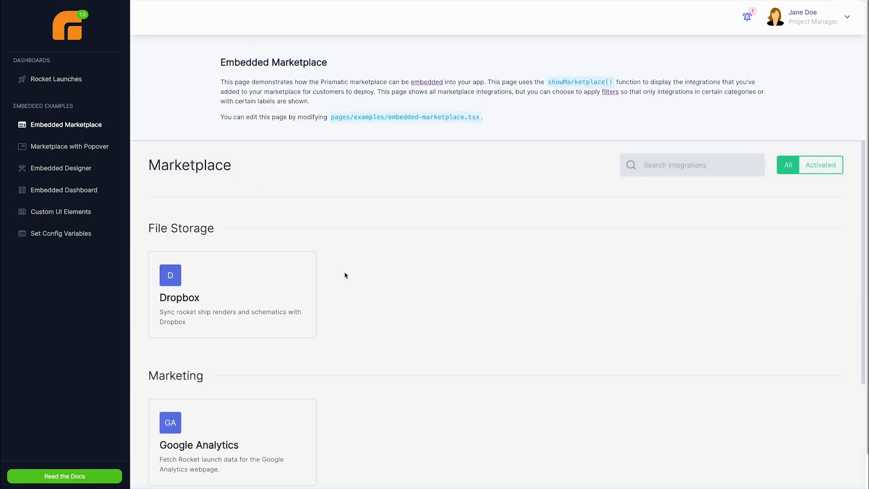
pyautogui.scroll(-3, 345, 275)
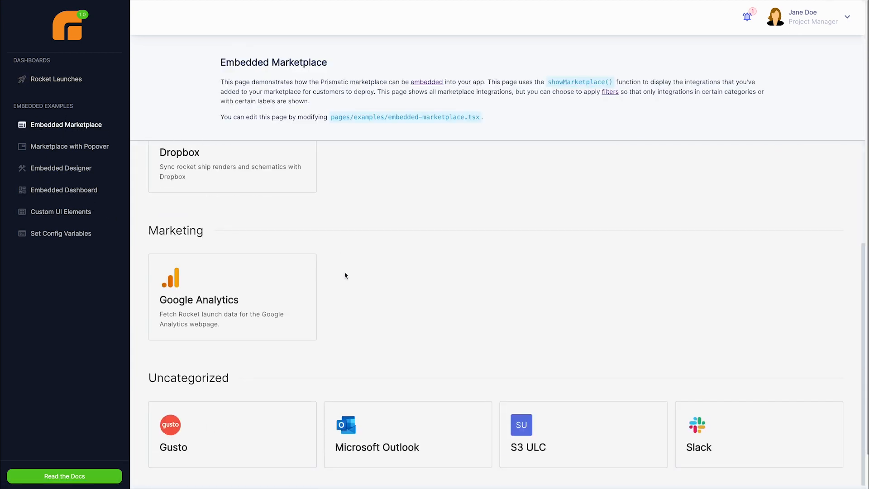
pyautogui.click(416, 424)
pyautogui.click(600, 391)
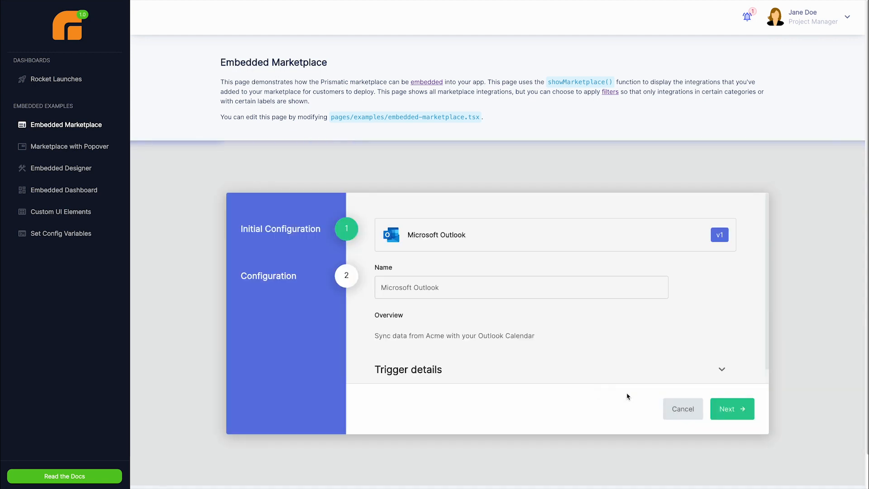
# Step: Proceed to the Configuration page, connect the Microsoft Outlook Connection and accept the permissions requested by Acme Corp
pyautogui.click(742, 418)
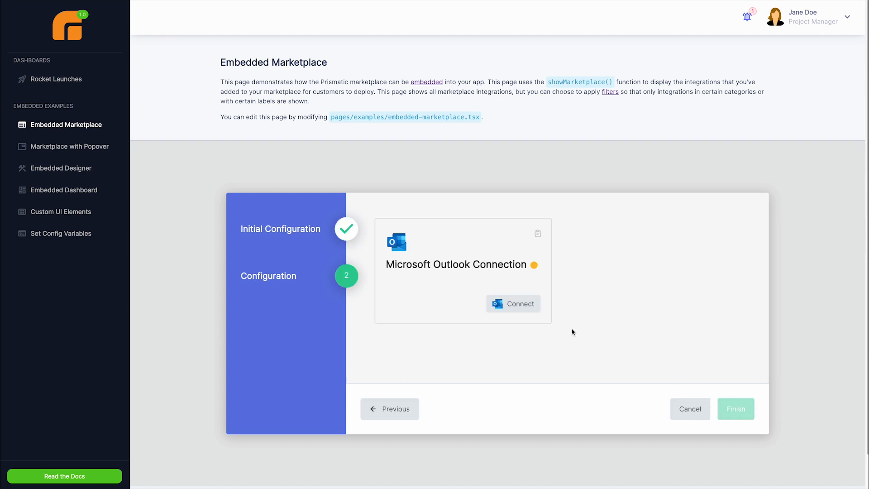
pyautogui.click(519, 309)
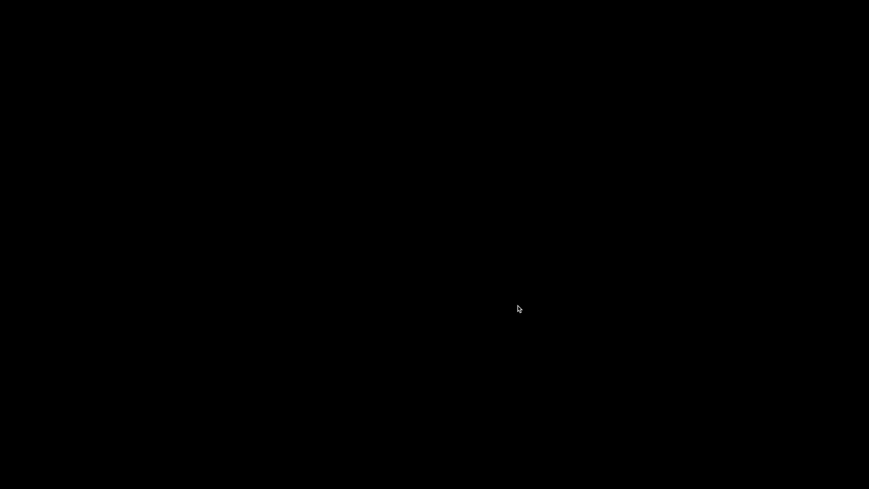
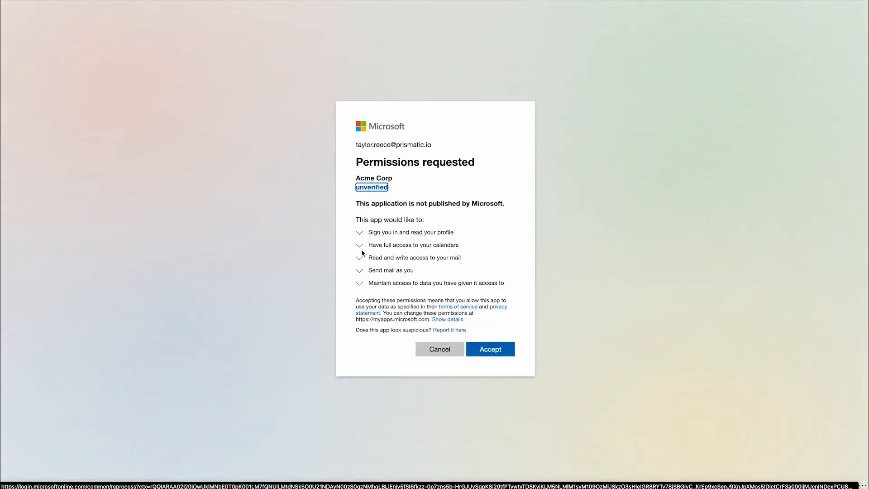
pyautogui.click(481, 350)
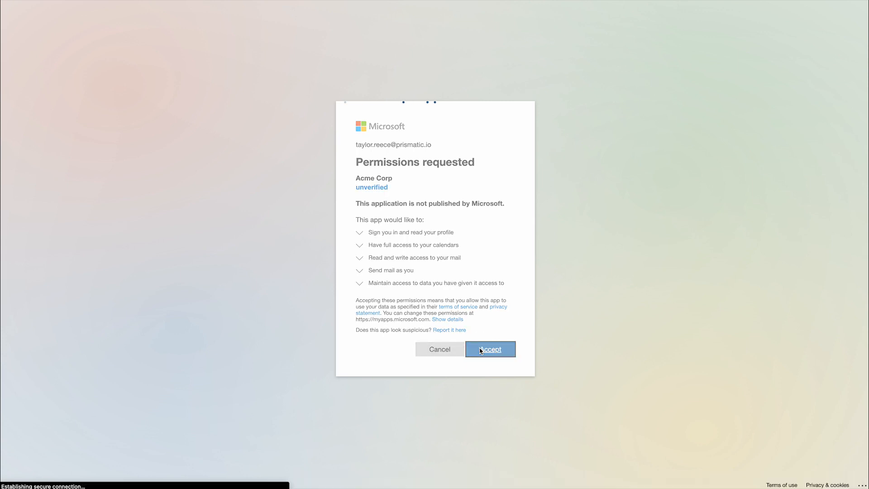
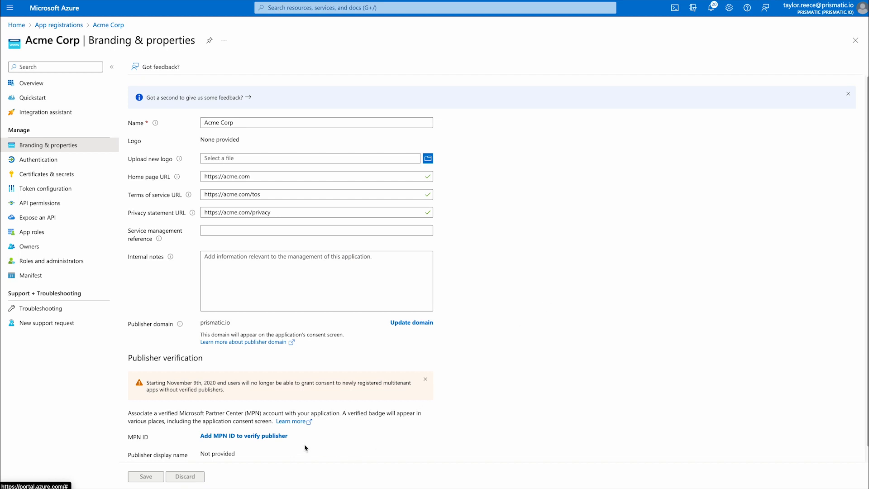
# Step: Back in Azure's Acme Corp branding properties, open the publisher verification form for adding an MPN ID
pyautogui.click(243, 440)
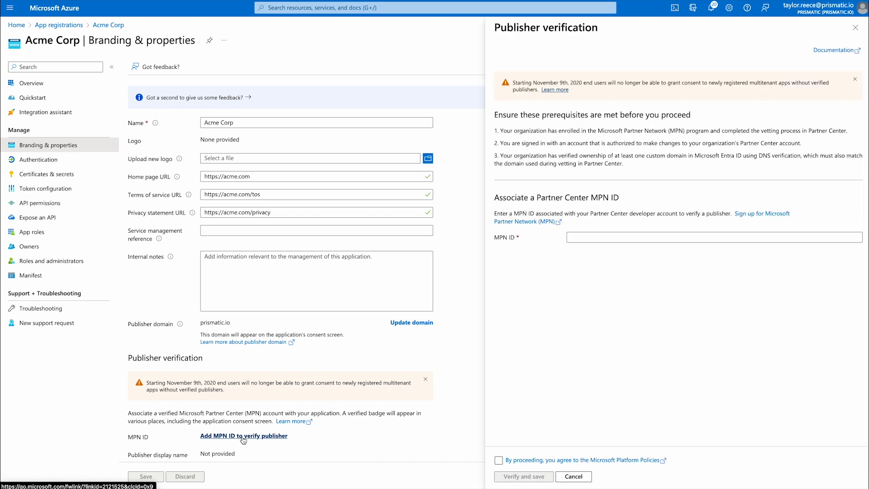